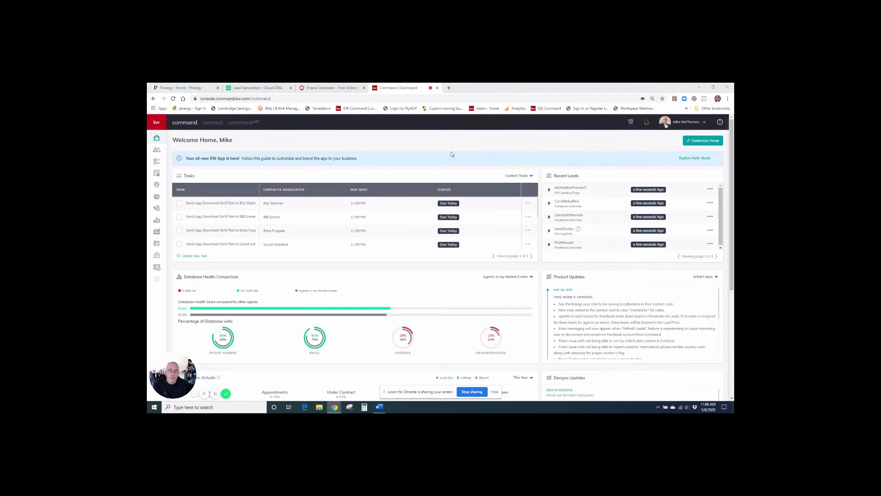
# Step: On Cloud CMA's Lead Generation page, copy the 'What's my home worth?' landing page link
pyautogui.click(191, 89)
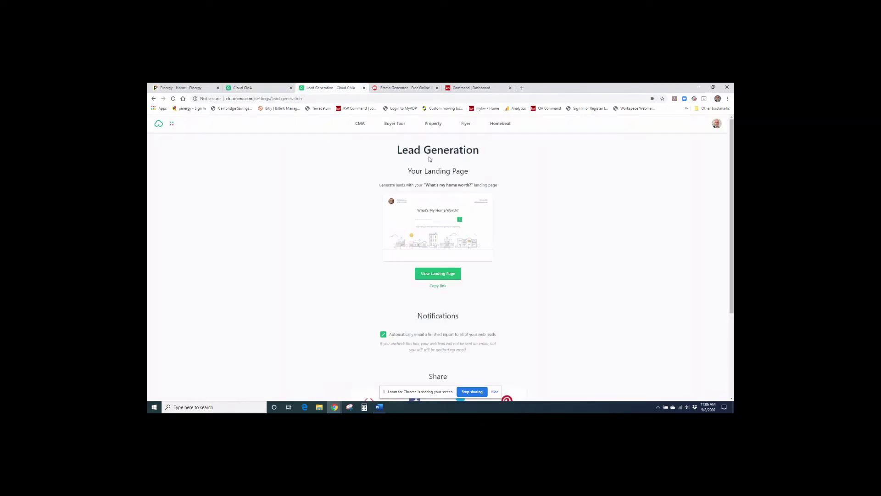
pyautogui.click(717, 128)
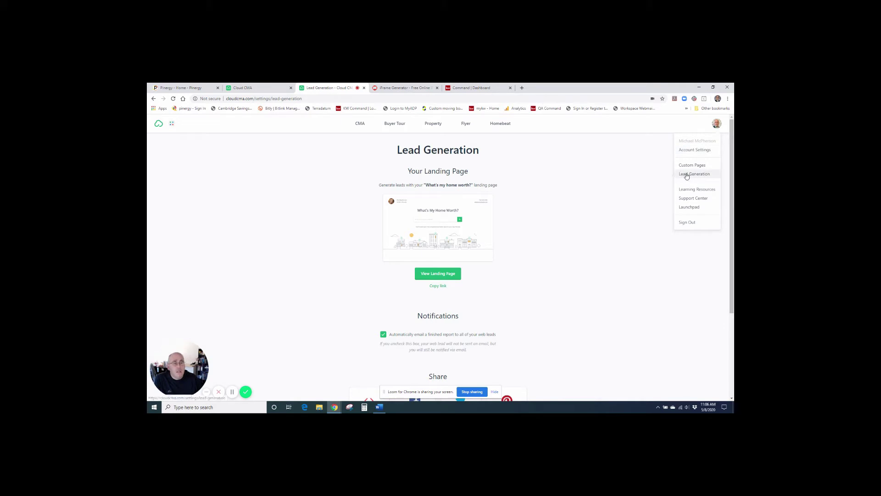
pyautogui.click(650, 180)
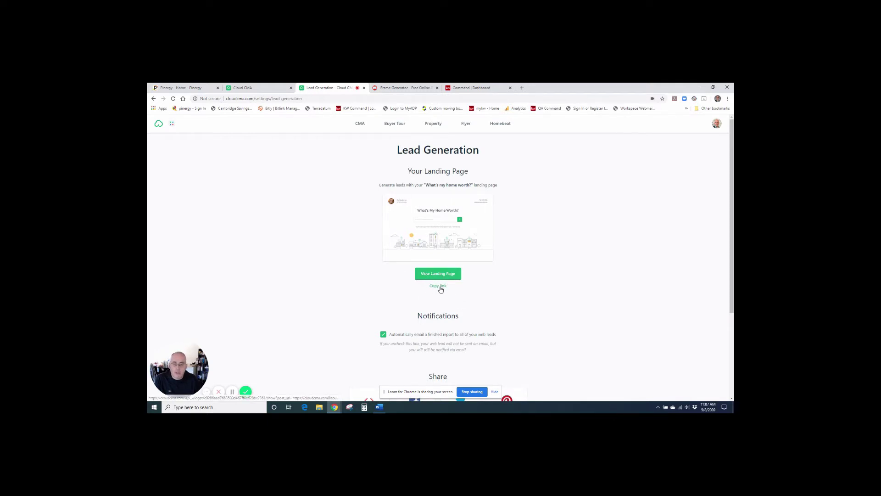
pyautogui.click(440, 287)
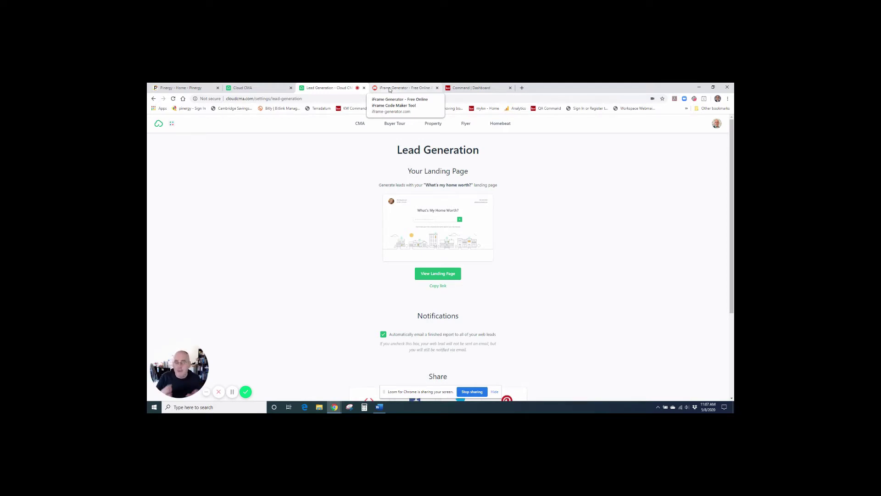
# Step: In iFrame Generator, replace name myiFrame with Cloud CMA and set width 600 and height to 100%
pyautogui.click(389, 89)
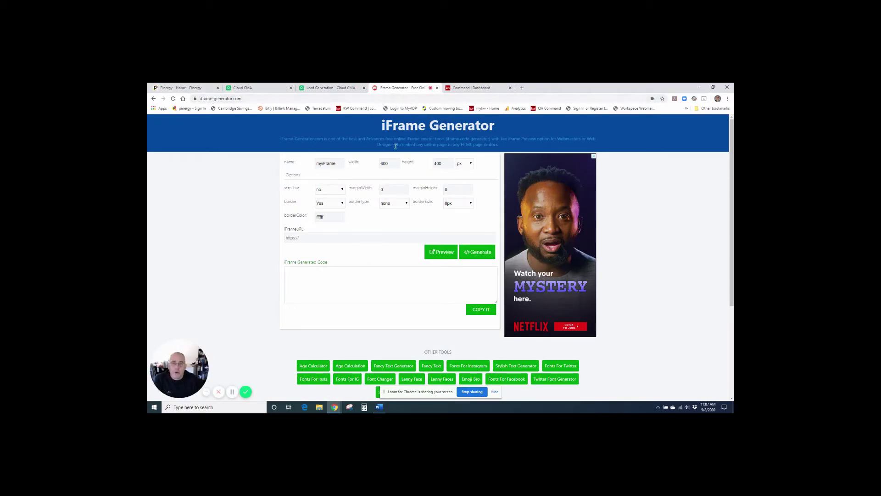
pyautogui.moveTo(338, 164); pyautogui.dragTo(297, 160)
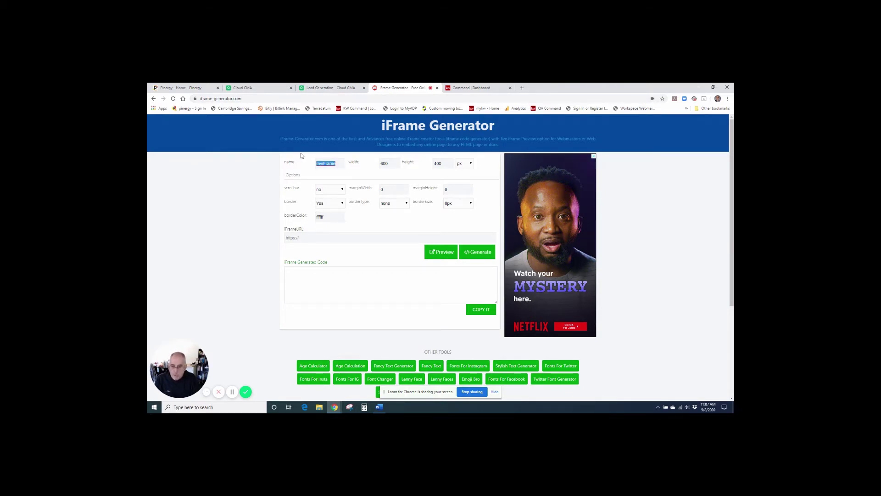
pyautogui.write('Cloud M')
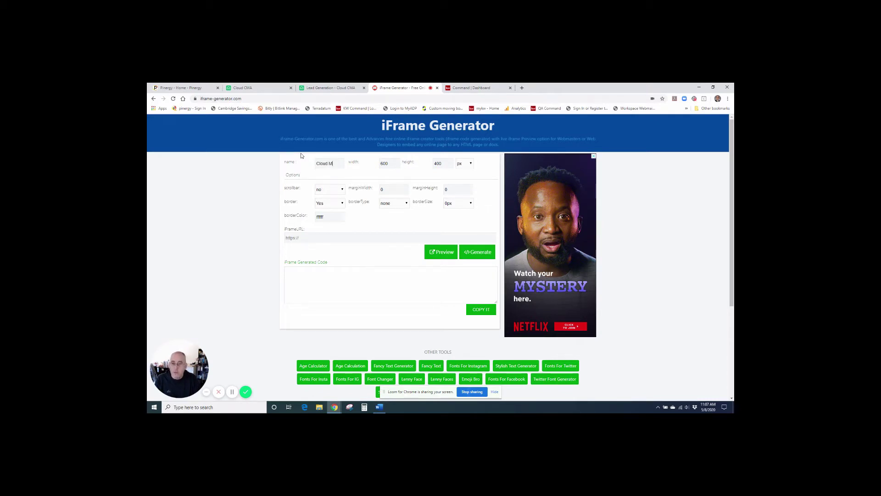
pyautogui.press('BackSpace')
pyautogui.write('CMA')
pyautogui.doubleClick(385, 163)
pyautogui.write('1')
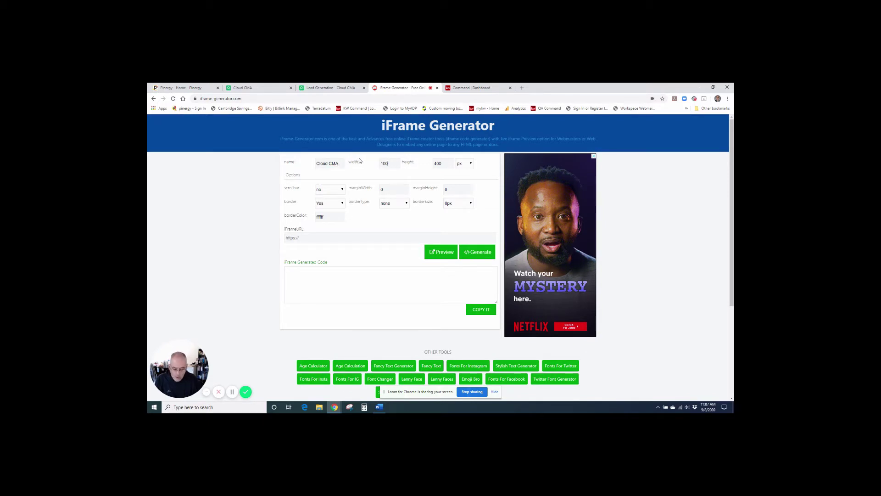
pyautogui.write('00%')
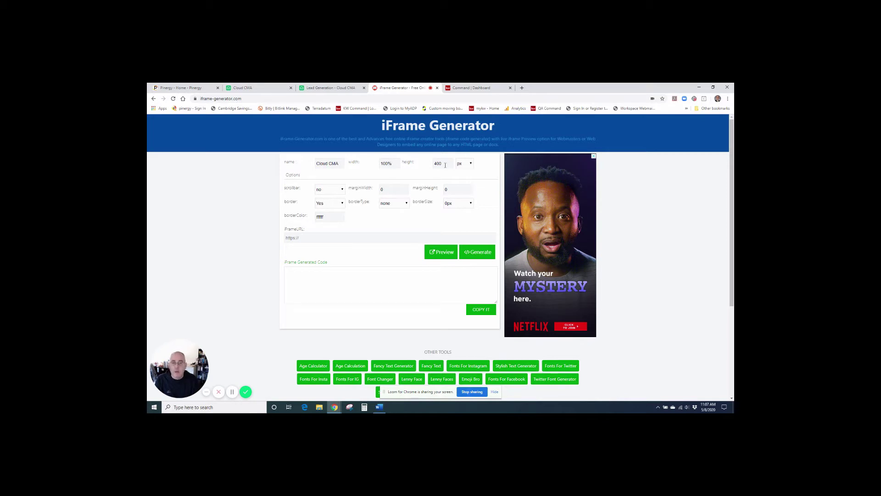
pyautogui.press('Tab')
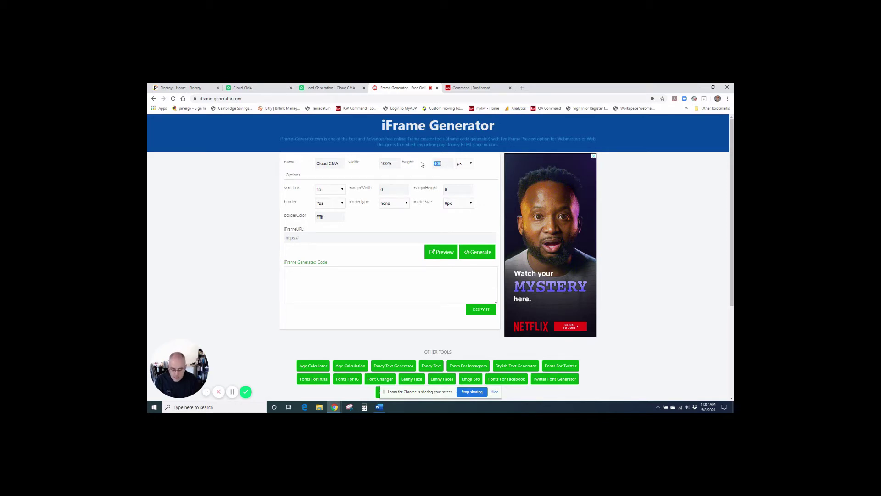
pyautogui.write('1')
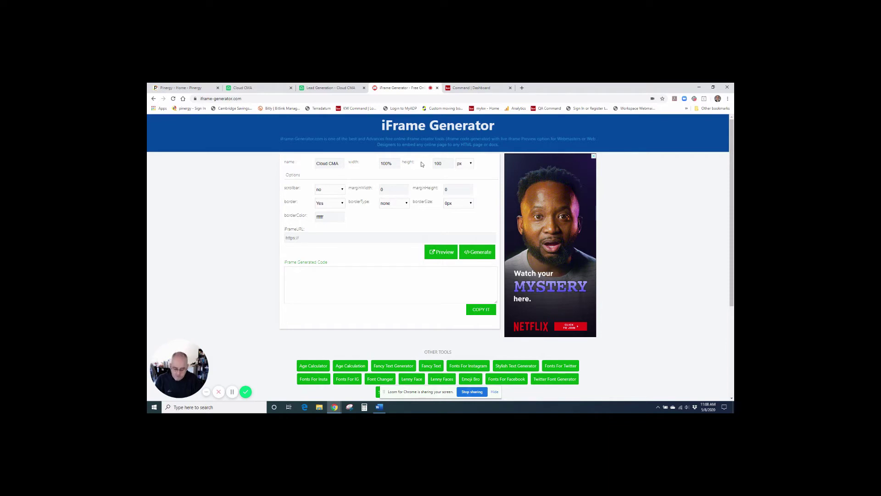
pyautogui.write('%')
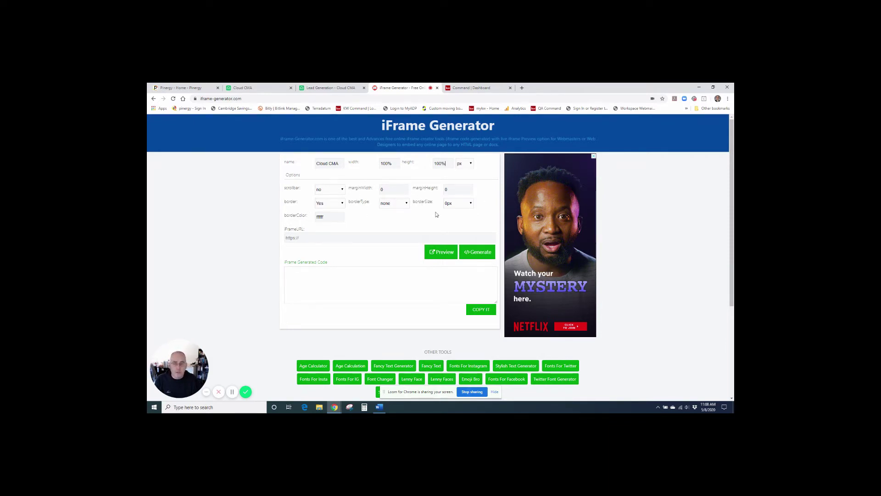
# Step: Paste the Cloud CMA landing page link as the iFrame URL, generate the embed code, and copy it
pyautogui.click(292, 236)
pyautogui.rightClick(299, 238)
pyautogui.click(317, 287)
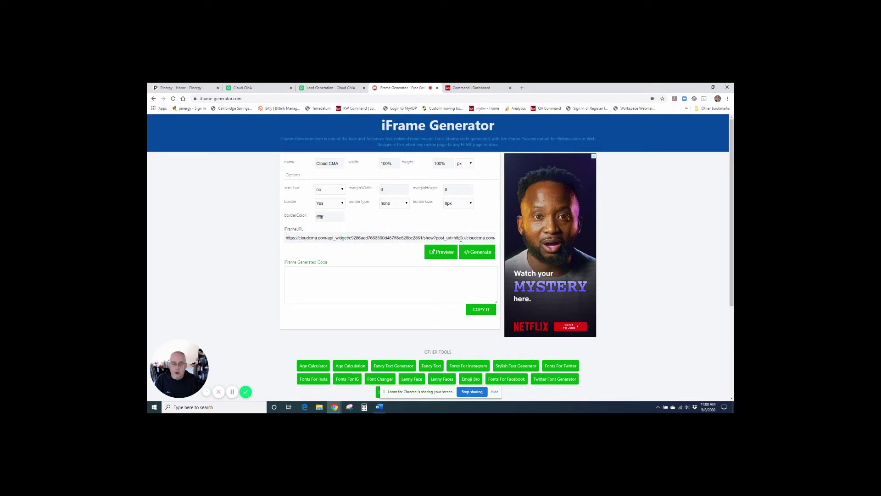
pyautogui.click(477, 252)
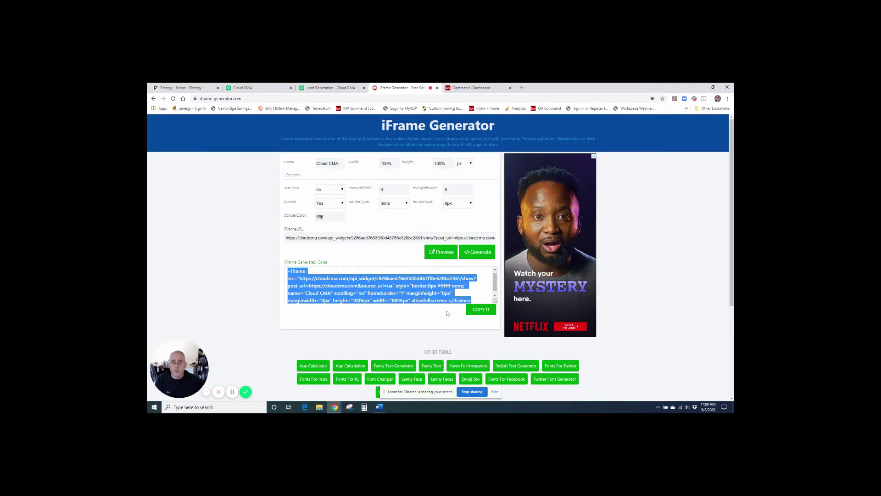
pyautogui.click(486, 314)
# Step: Back in KW Command, create a new site from the Consumer landing pages list
pyautogui.click(471, 87)
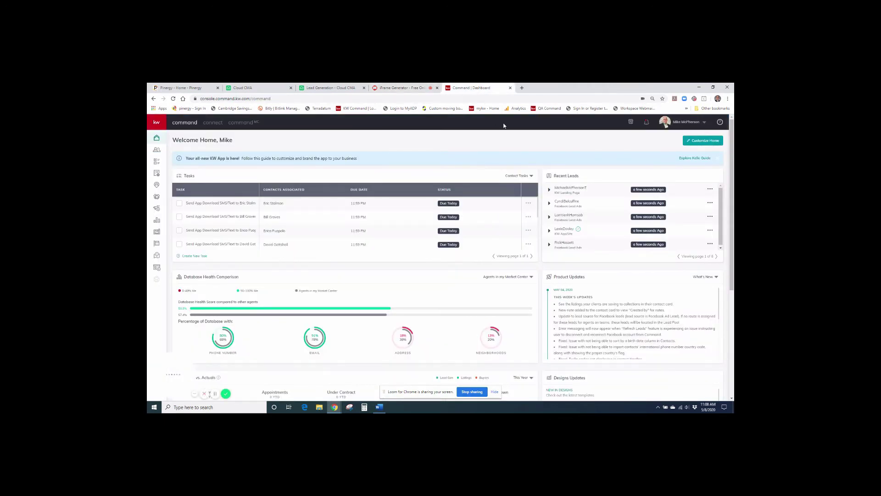
pyautogui.click(157, 268)
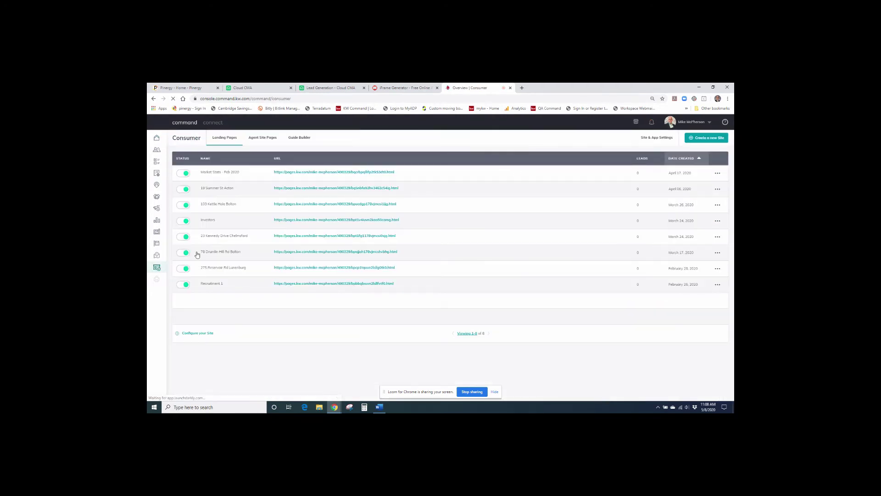
pyautogui.click(710, 138)
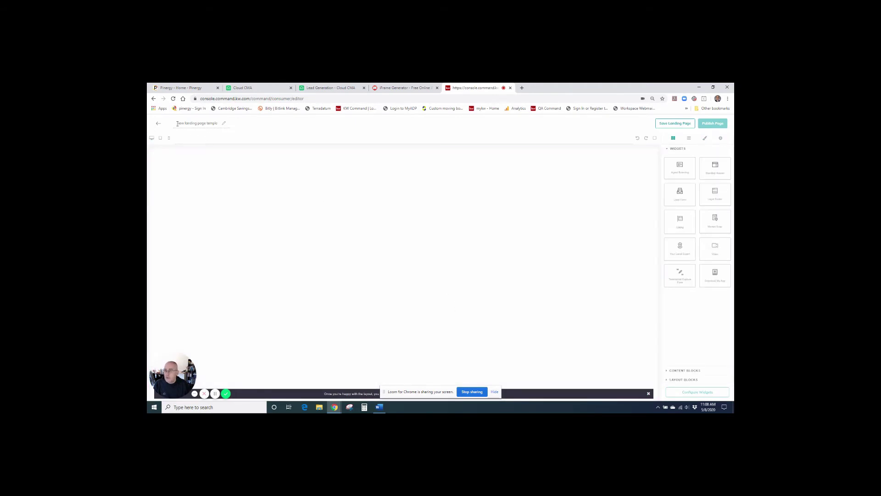
# Step: Title the page FREE CMA, then add the Download the KW App section and the legal footer below it
pyautogui.moveTo(177, 124); pyautogui.dragTo(234, 124)
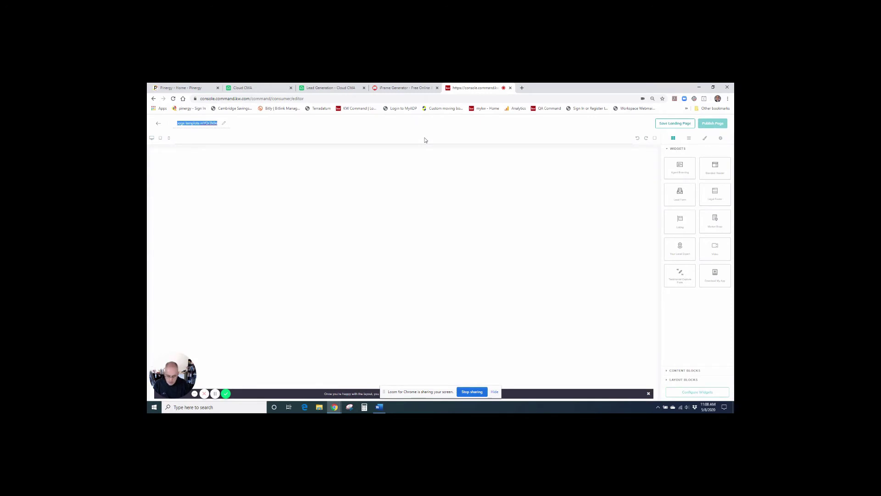
pyautogui.write('FREE CMA')
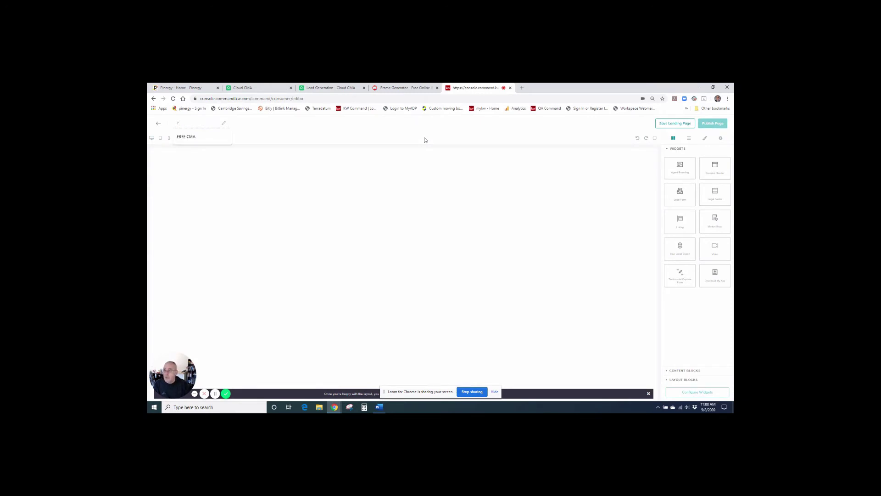
pyautogui.click(213, 137)
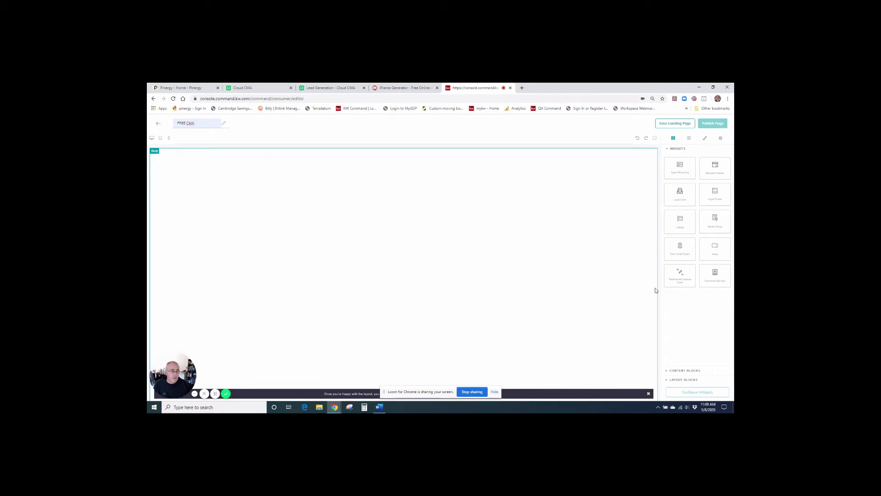
pyautogui.moveTo(719, 278); pyautogui.dragTo(526, 284)
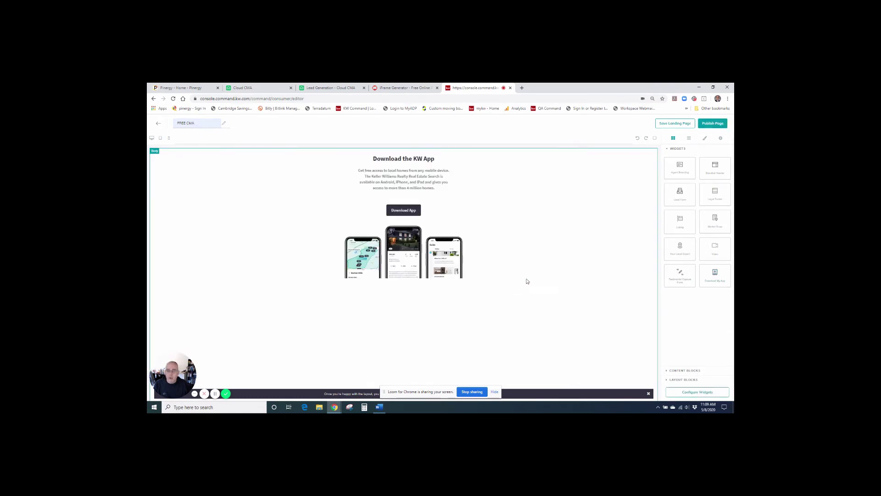
pyautogui.moveTo(718, 202); pyautogui.dragTo(484, 348)
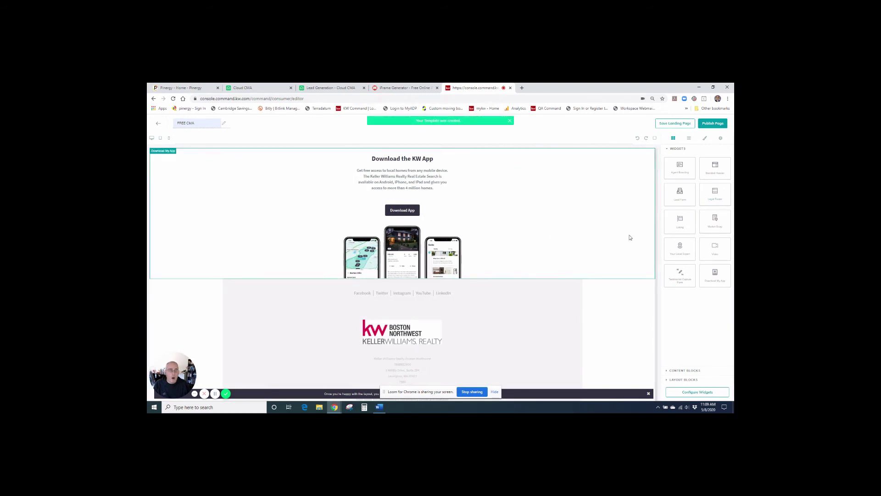
# Step: Drop a Text content block at the page top and replace its placeholder with the copied Cloud CMA iframe code
pyautogui.click(681, 370)
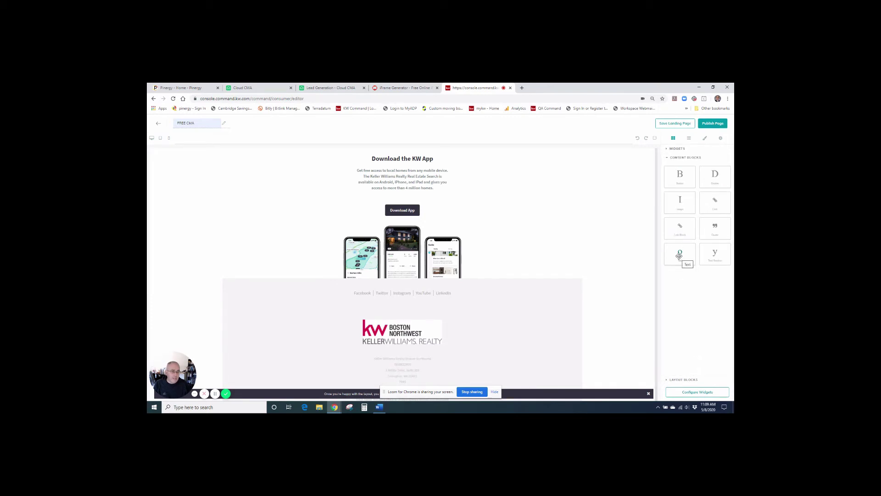
pyautogui.moveTo(685, 255); pyautogui.dragTo(572, 164)
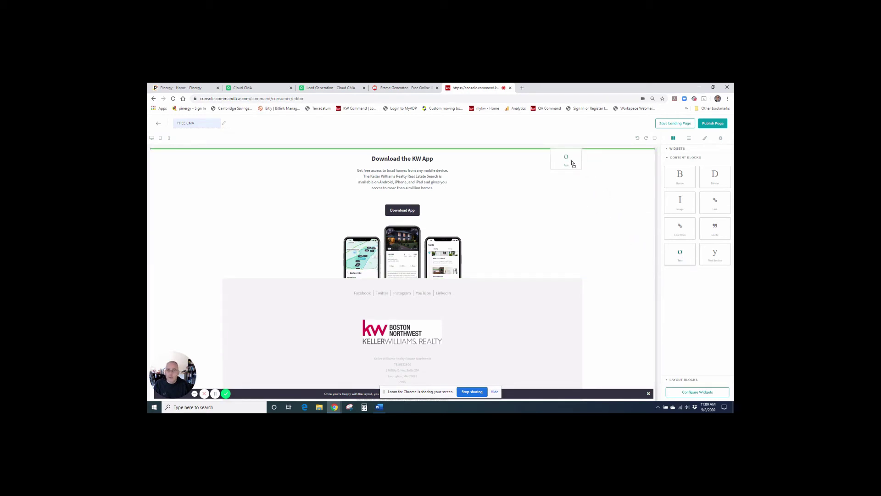
pyautogui.moveTo(572, 164); pyautogui.dragTo(572, 164)
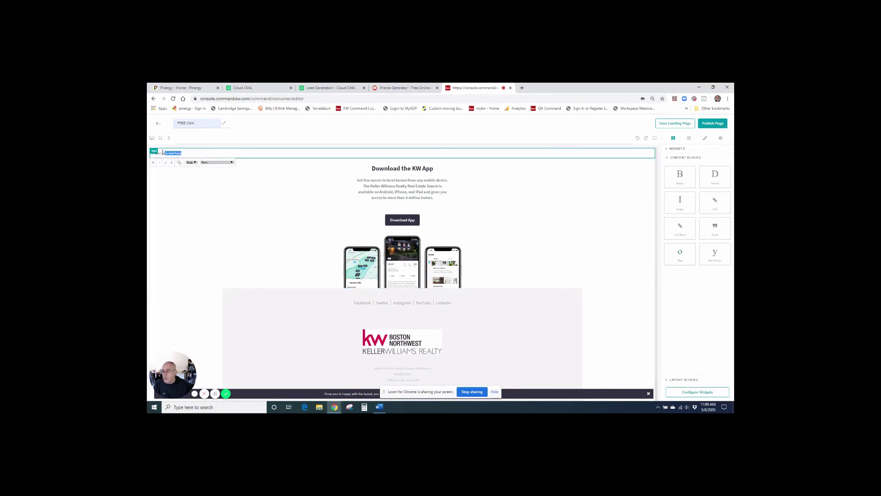
pyautogui.moveTo(163, 152); pyautogui.dragTo(153, 153)
pyautogui.rightClick(177, 154)
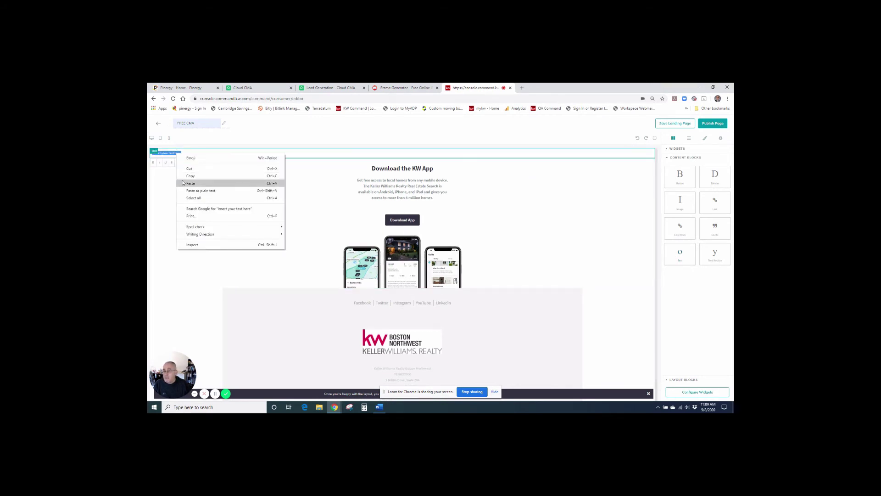
pyautogui.click(198, 190)
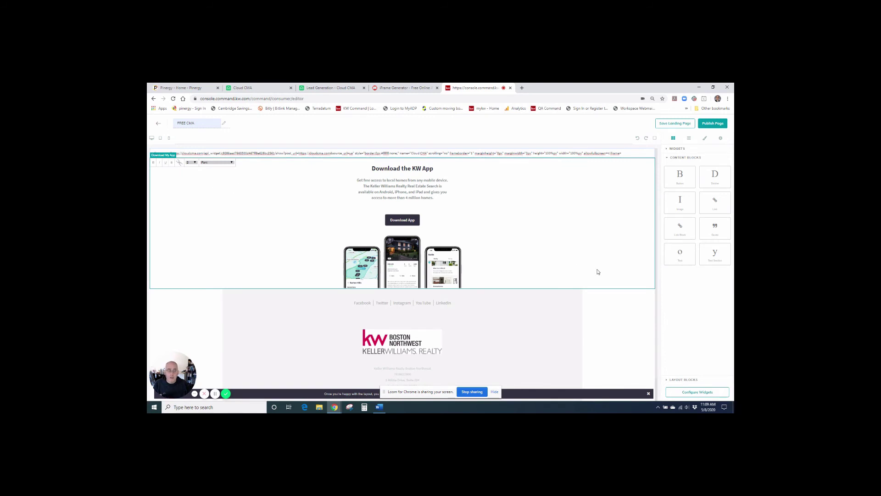
# Step: Review the widgets, then publish the FREE CMA page and confirm with Yes
pyautogui.click(702, 394)
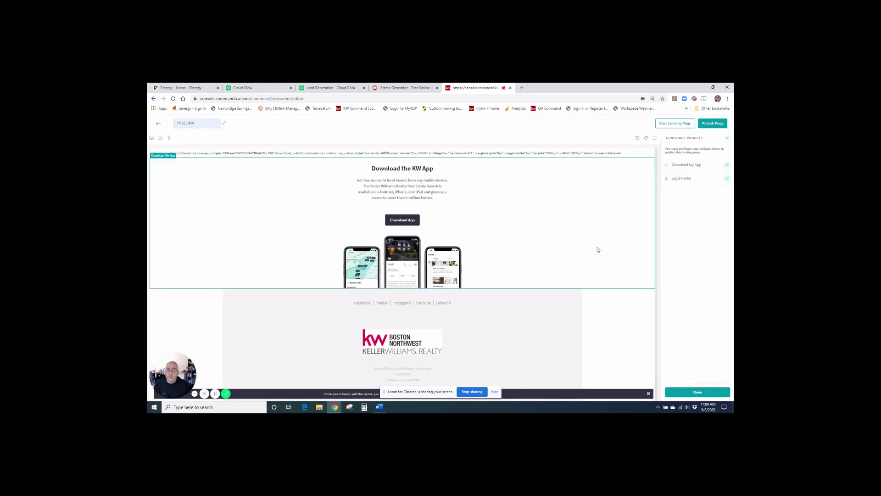
pyautogui.click(712, 126)
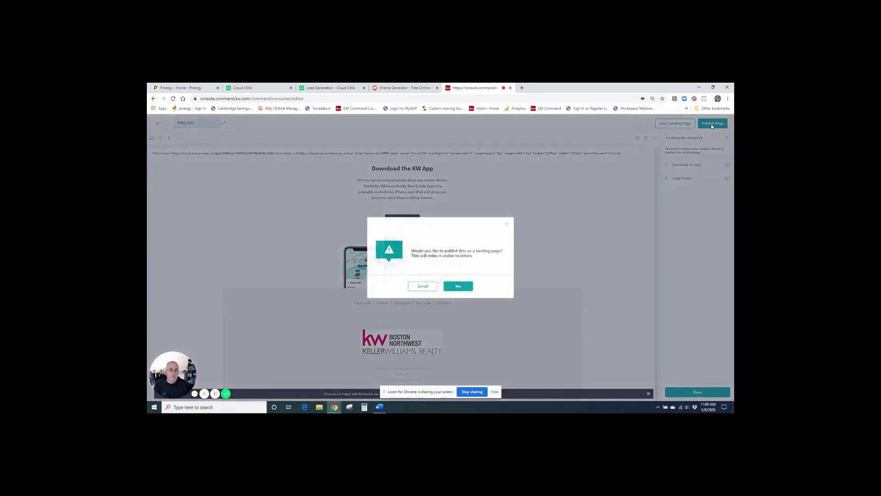
pyautogui.click(458, 286)
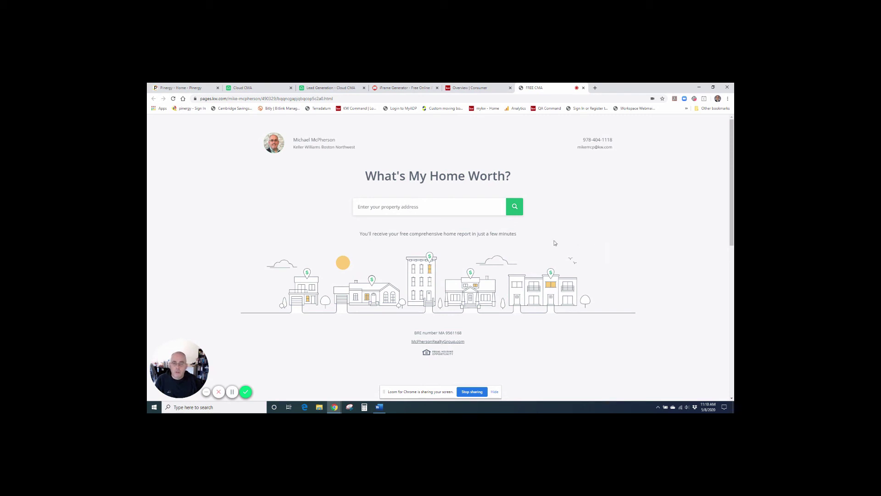
# Step: Scroll the live FREE CMA page to check the home-value form, KW app section and footer
pyautogui.scroll(-3, 686, 248)
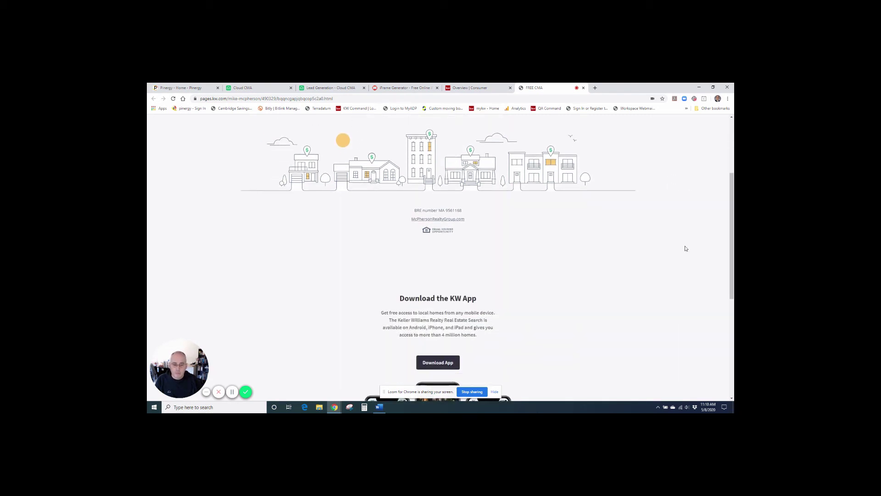
pyautogui.scroll(-4, 686, 248)
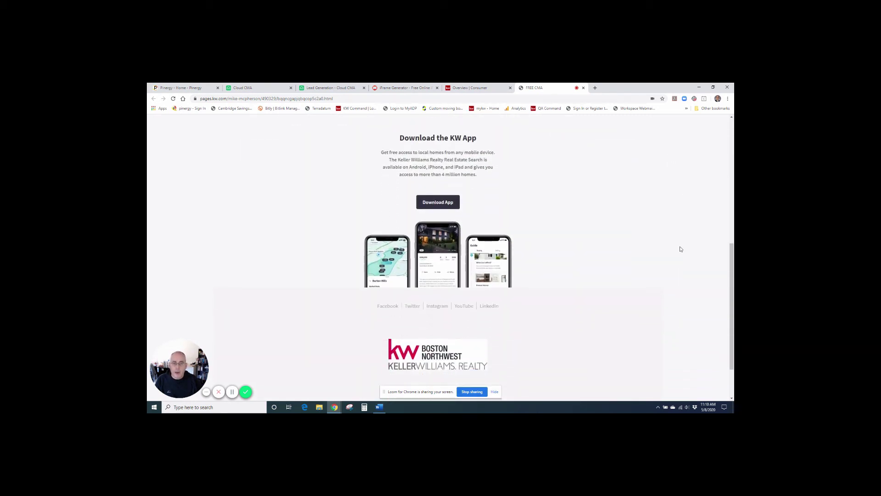
pyautogui.scroll(7, 680, 249)
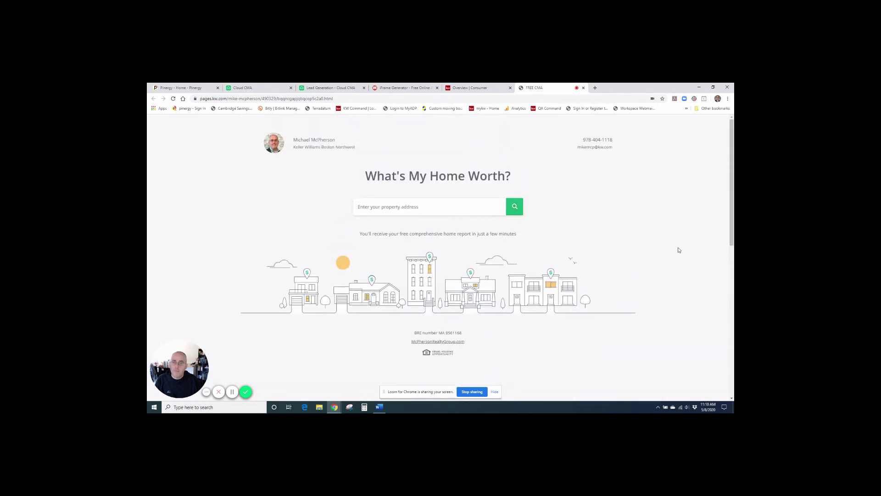